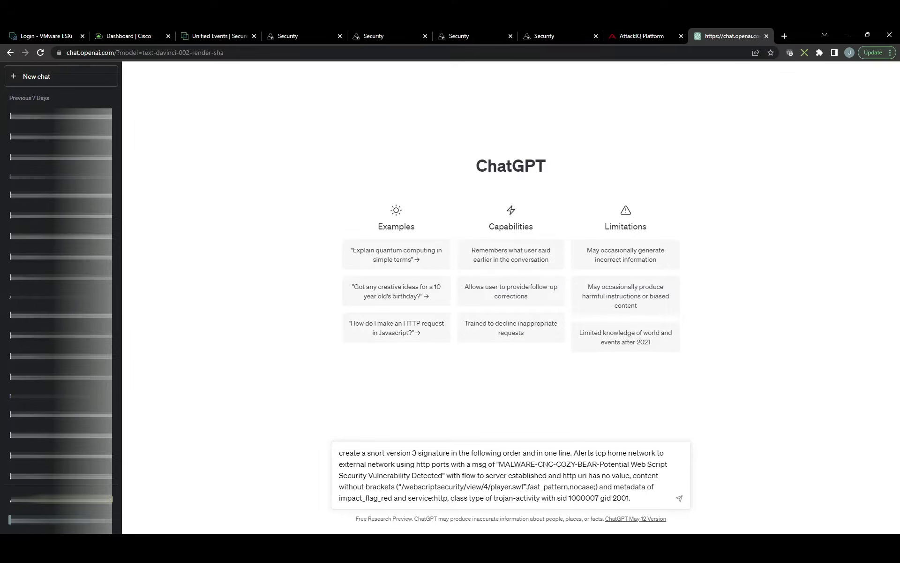
Submit the prepared Snort 3 signature prompt, then ask ChatGPT to "explain each line in detail"
left_click(679, 498)
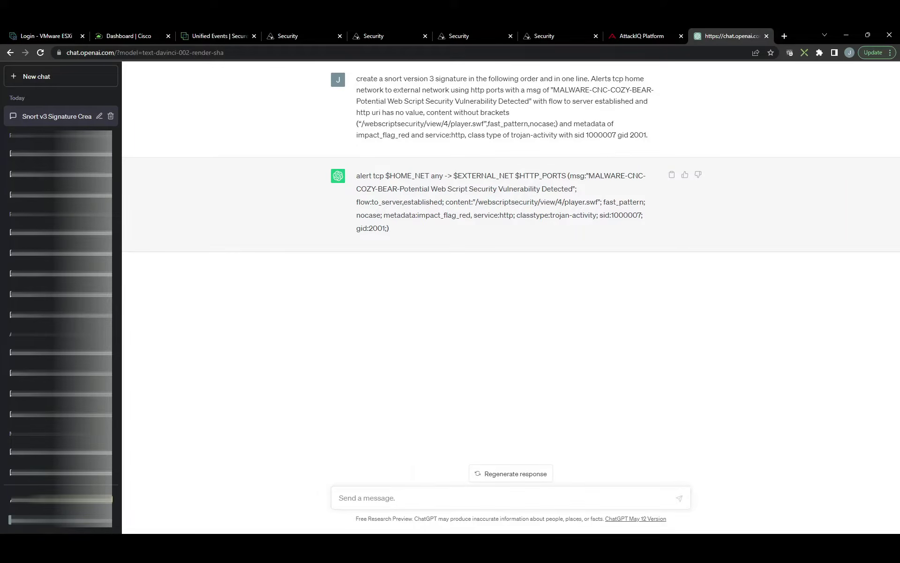
type("exp")
type("lain each line in detail")
key("Return")
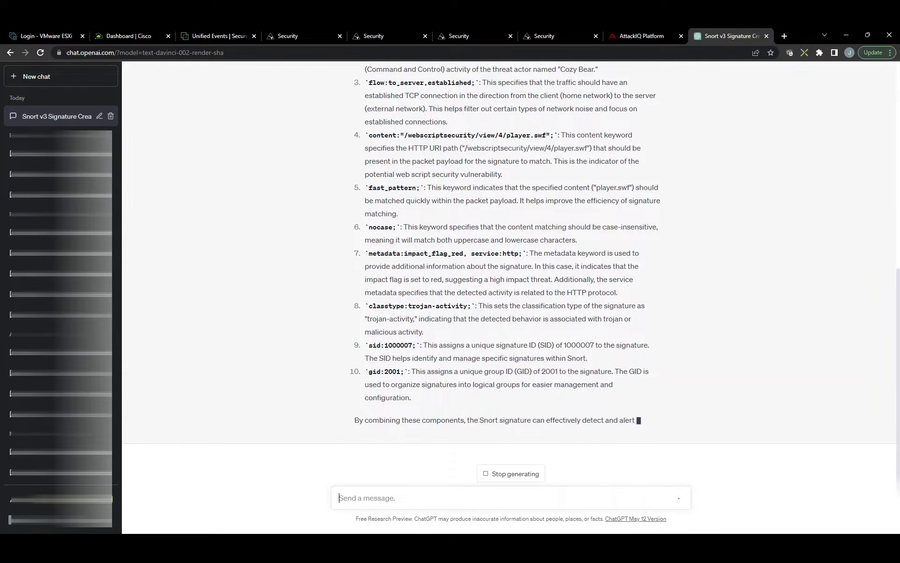
Copy the complete generated Snort rule and paste it into Cozy-Bear-CNC.txt in Notepad++
scroll(714, 347, "up", 8)
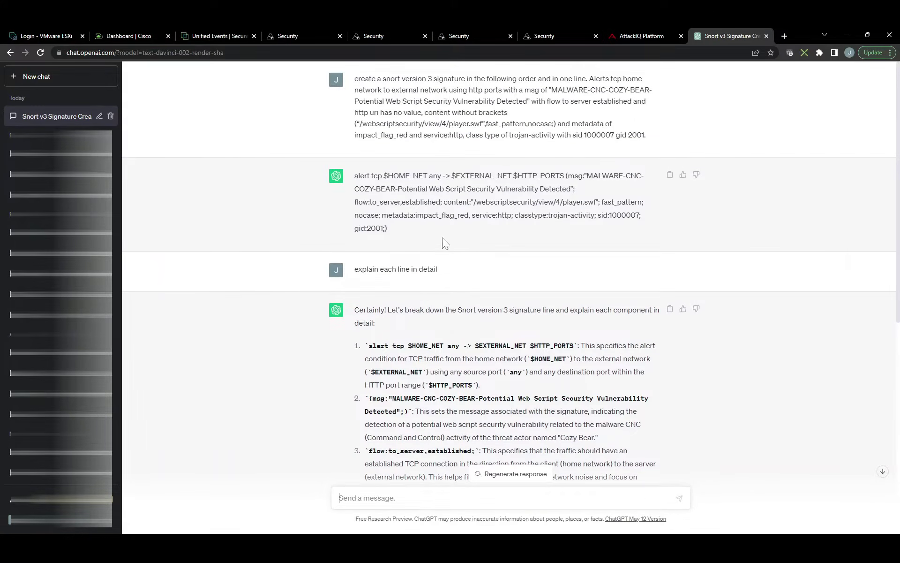
mouse_move(389, 226)
left_mouse_down()
mouse_move(586, 202)
mouse_move(369, 202)
mouse_move(353, 176)
left_mouse_up()
right_click(394, 184)
left_click(396, 187)
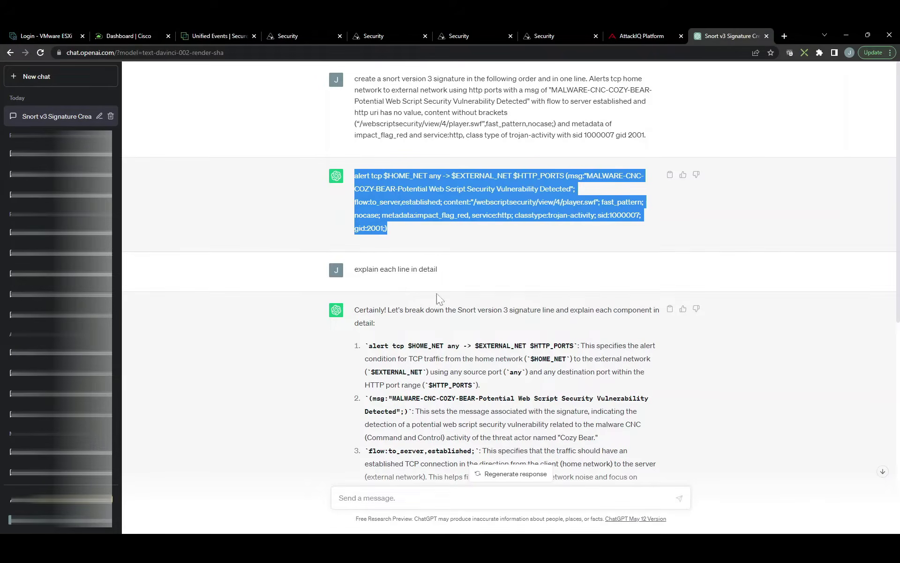
left_click(535, 527)
key("ctrl+v")
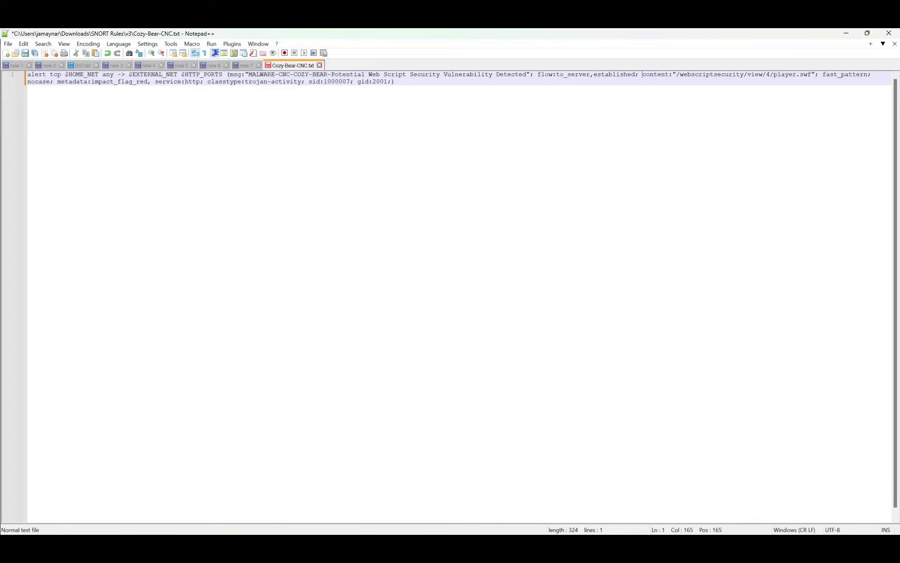
Insert "http_uri;" before the content option and replace the semicolon and space before fast_pattern with a comma
type("http_ur")
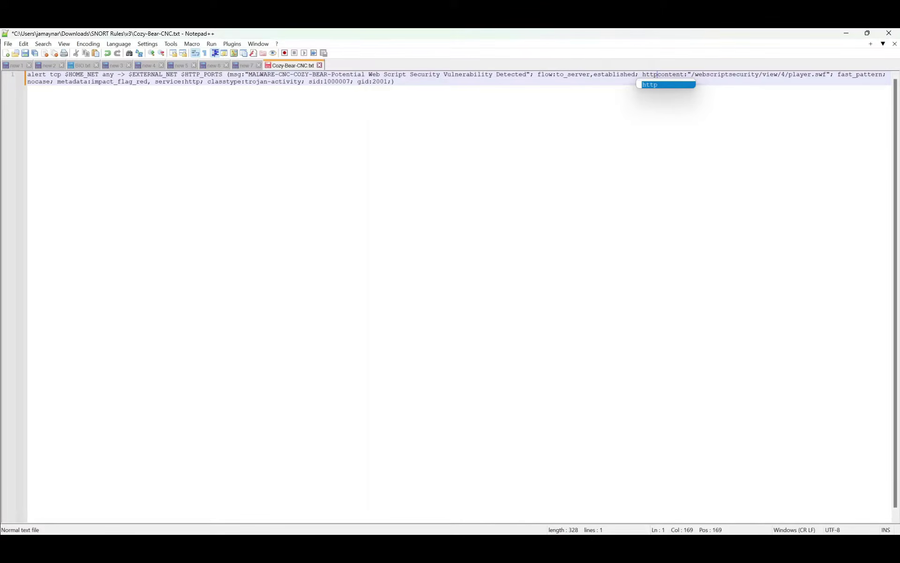
type("i;")
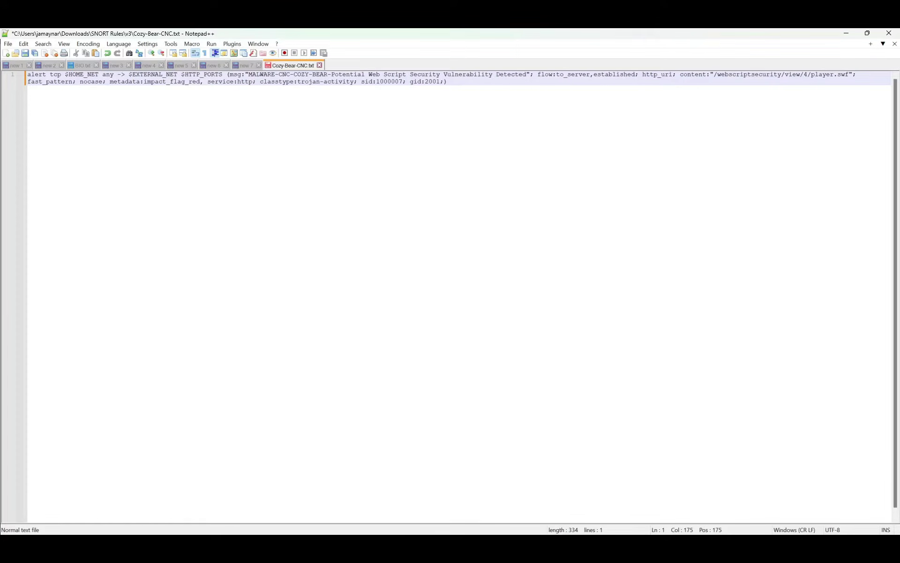
key("BackSpace")
key("BackSpace")
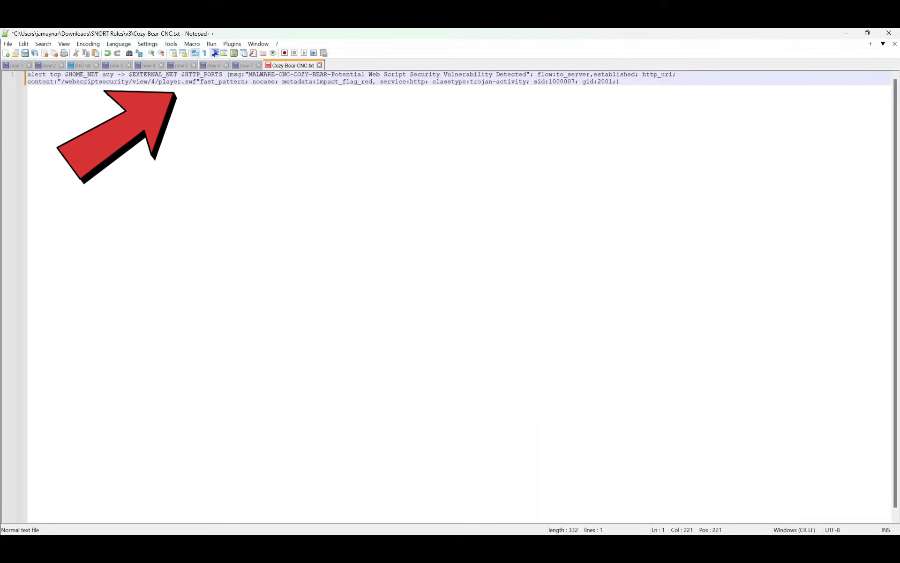
type(",")
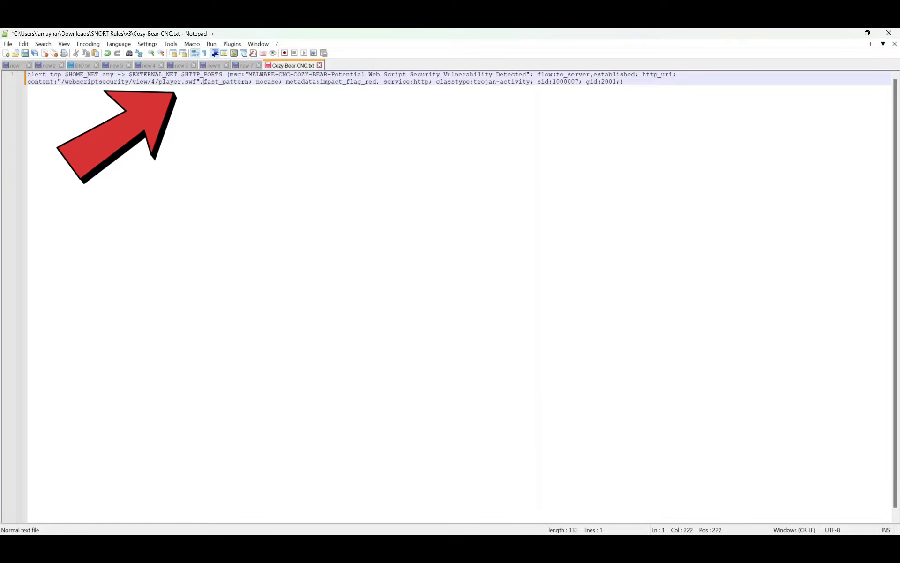
Replace the semicolon and space between fast_pattern and nocase with a comma, and save the rule file
left_click(245, 81)
key("Right")
key("Delete")
key("Delete")
type(",")
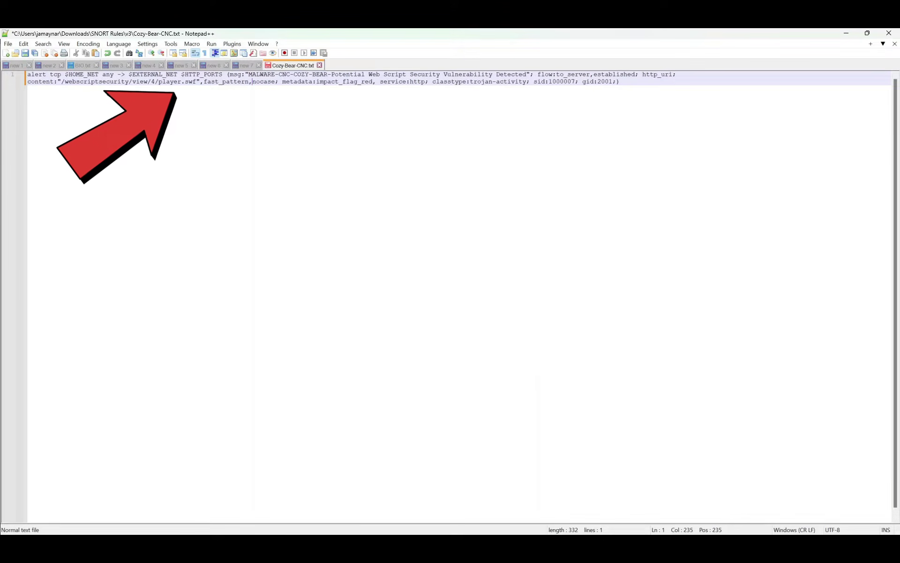
left_click(301, 81)
key("ctrl+s")
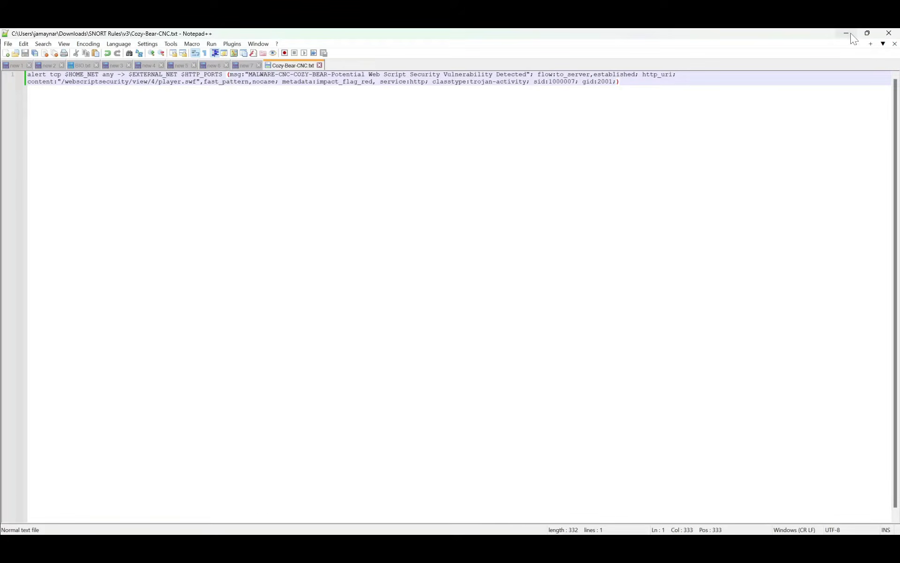
Switch to Firewall Management Center and open the list of all Snort 3 intrusion rules
left_click(846, 34)
left_click(295, 72)
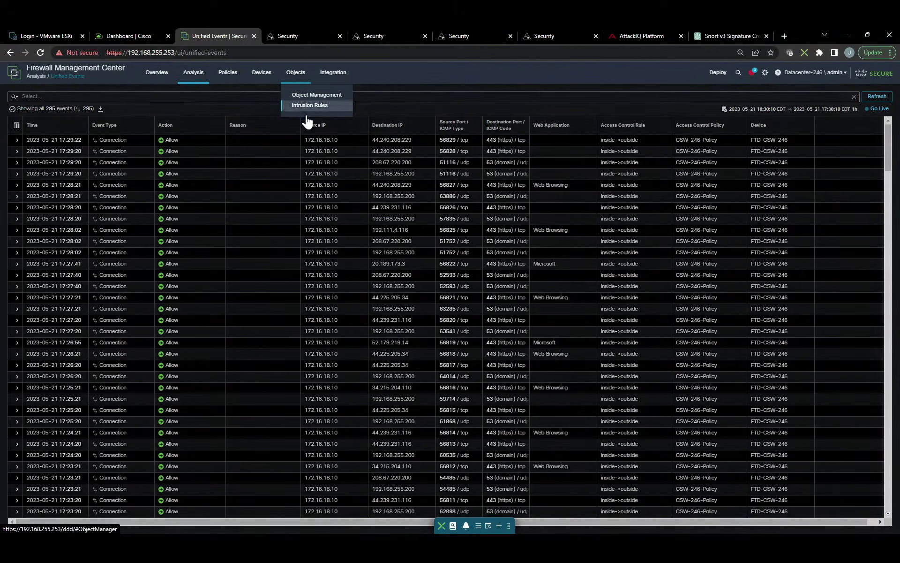
left_click(304, 108)
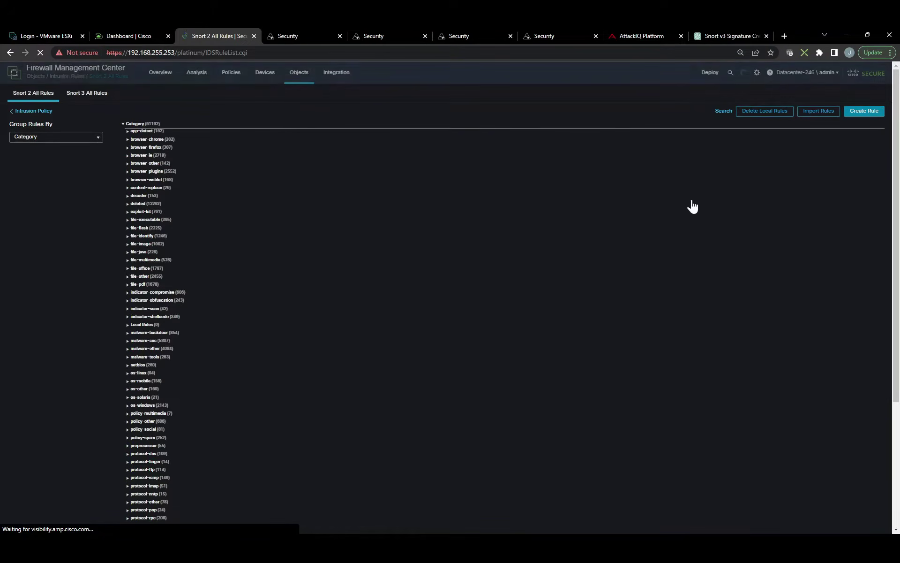
left_click(96, 93)
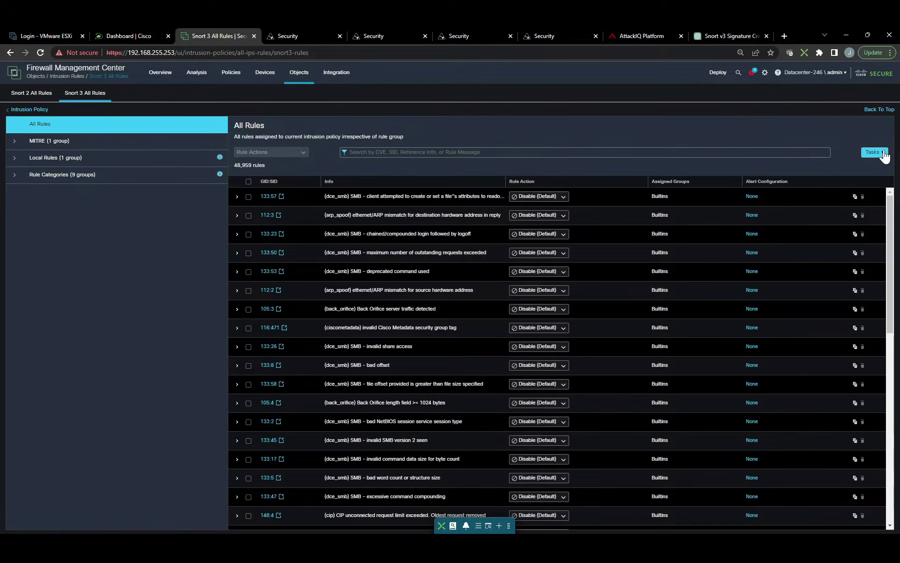
Upload Cozy-Bear-CNC.txt as custom Snort 3 rules, merging them into the Cozy-Bear-CNC rule group
left_click(875, 153)
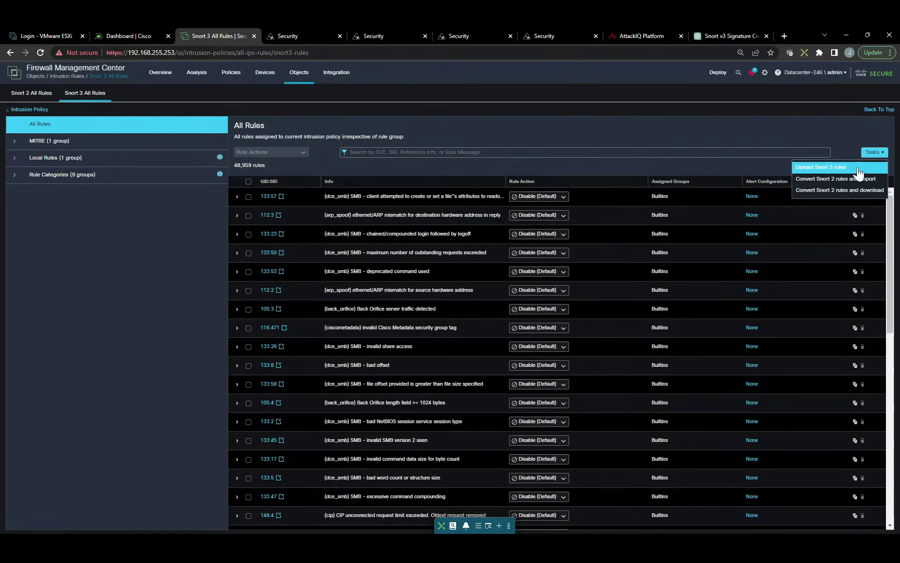
left_click(827, 171)
left_click(461, 293)
double_click(126, 120)
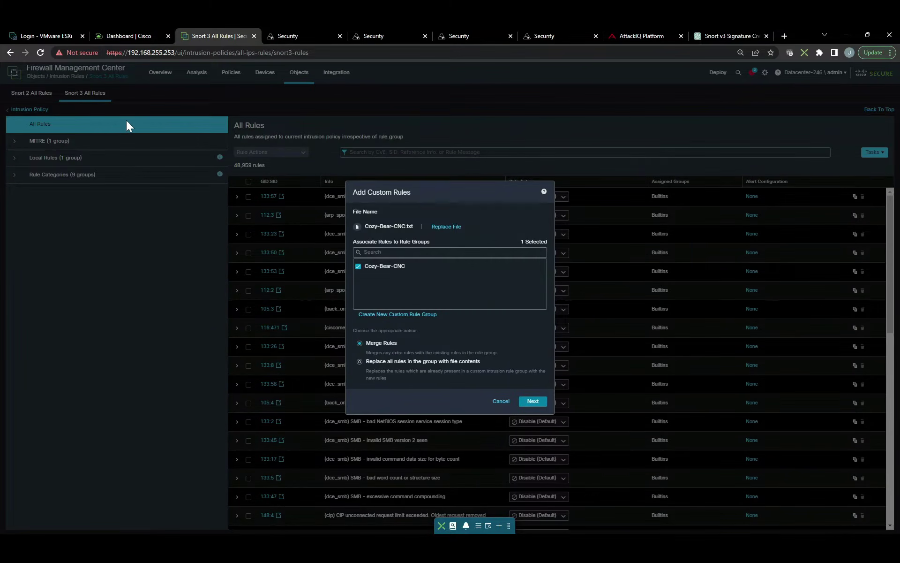
left_click(533, 401)
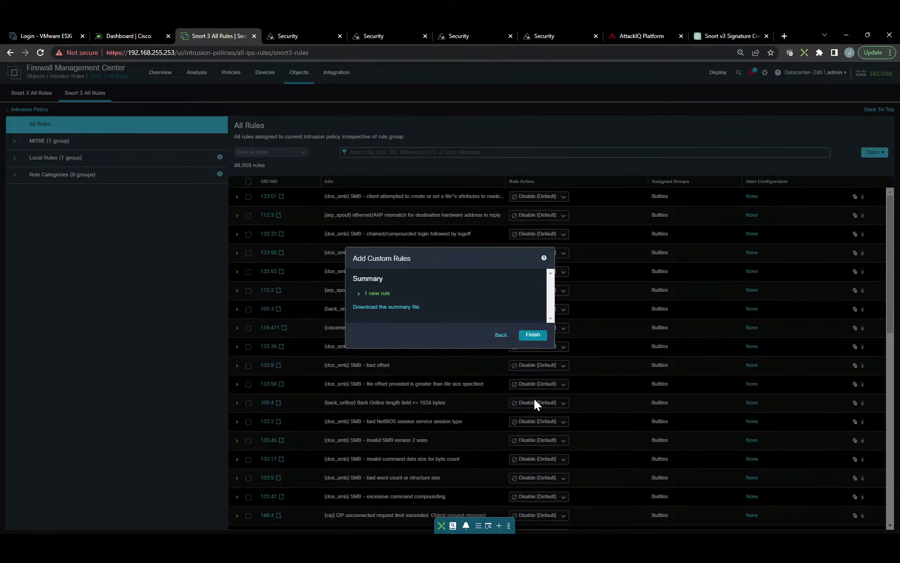
left_click(535, 336)
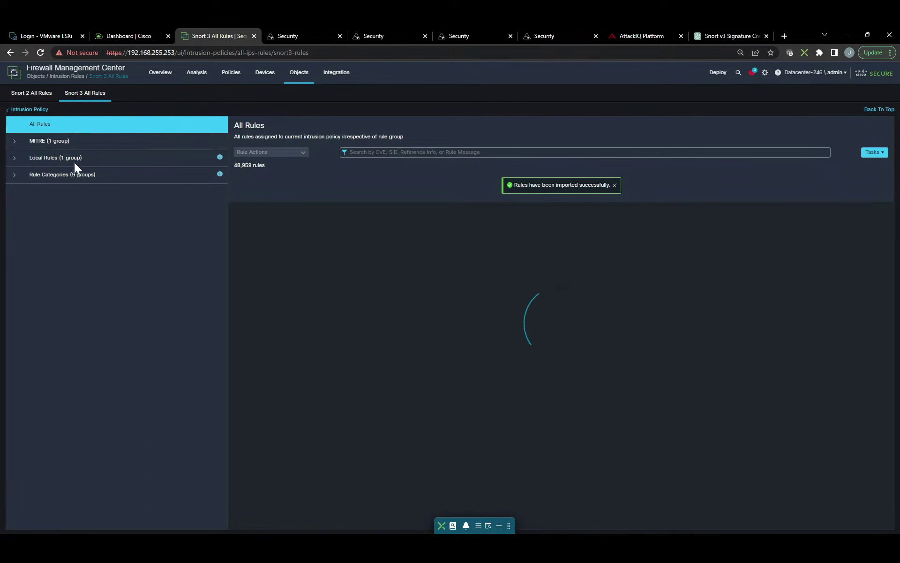
Open the Cozy-Bear-CNC group under the local rules and set its rule's action to Block
left_click(73, 160)
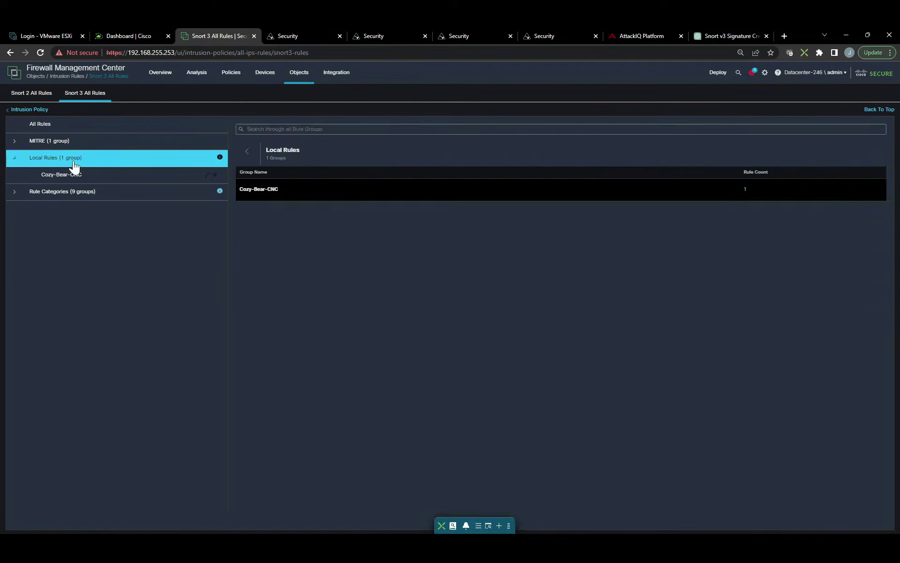
left_click(416, 194)
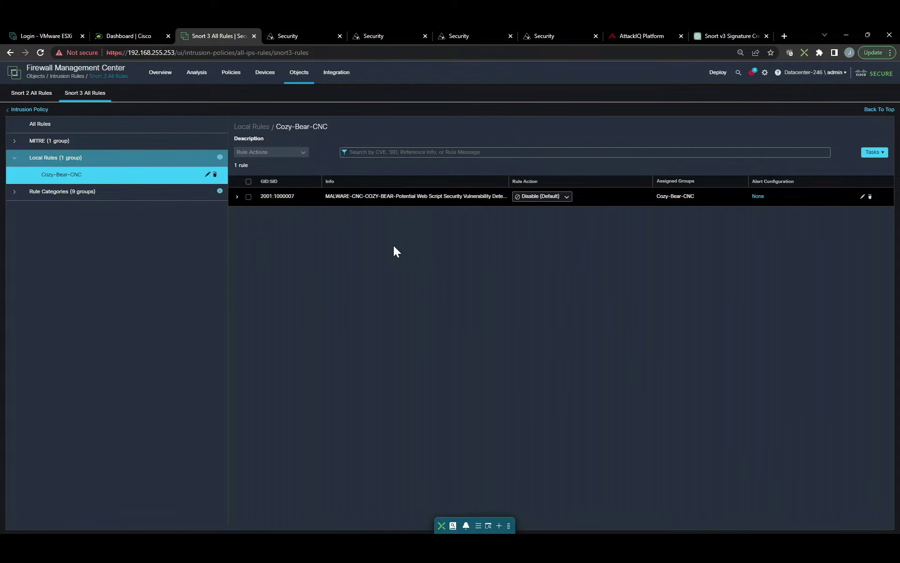
left_click(569, 200)
left_click(541, 208)
Open the Snort 3 version of the CSW-246-Intrusion policy and examine its rule overrides
mouse_move(231, 75)
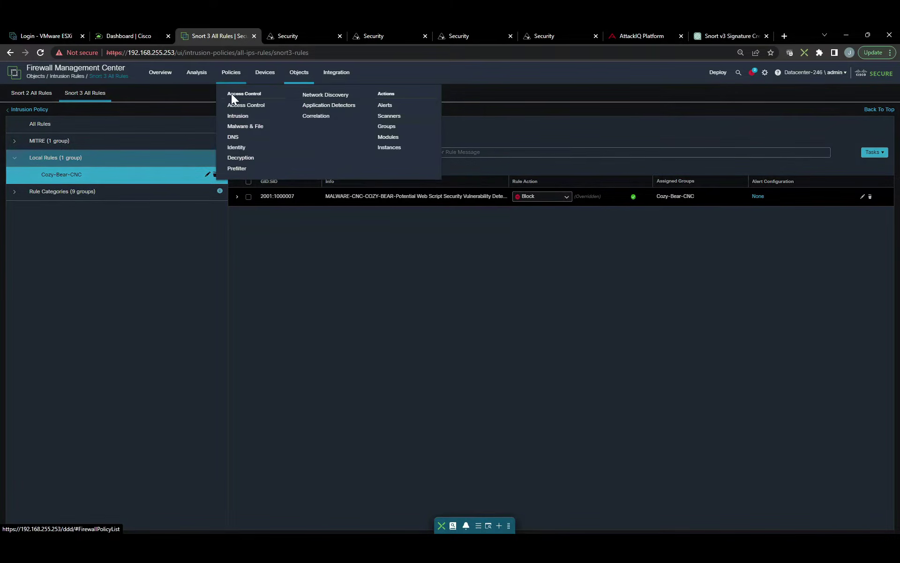
left_click(227, 123)
left_click(830, 144)
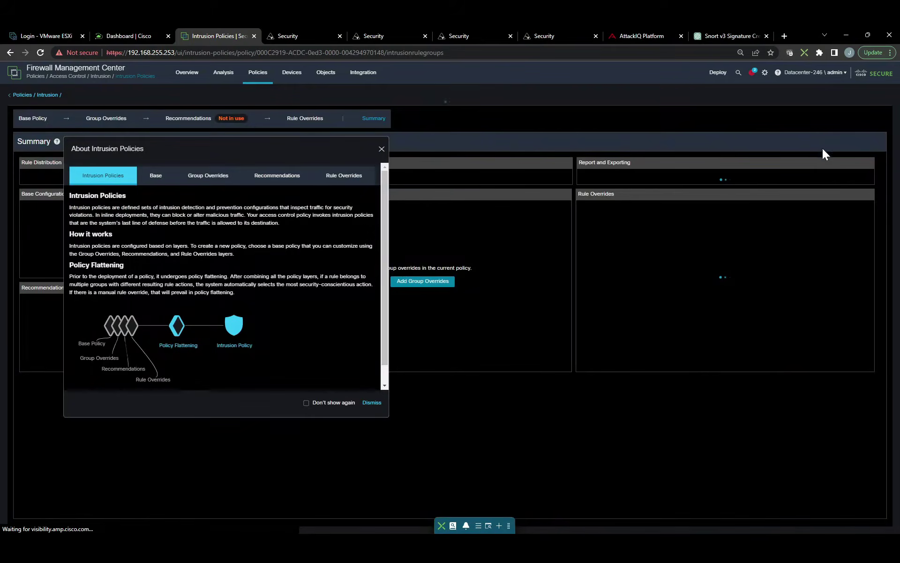
left_click(371, 402)
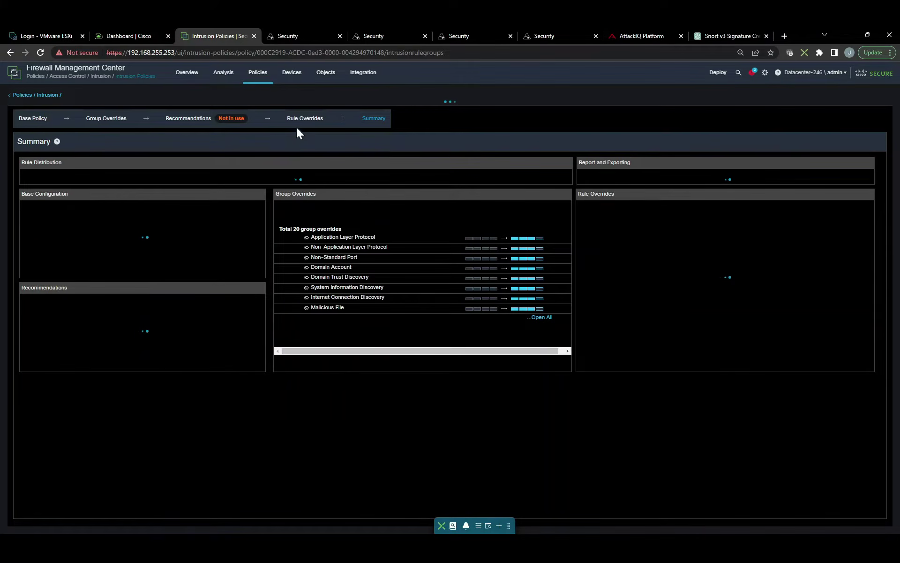
left_click(271, 162)
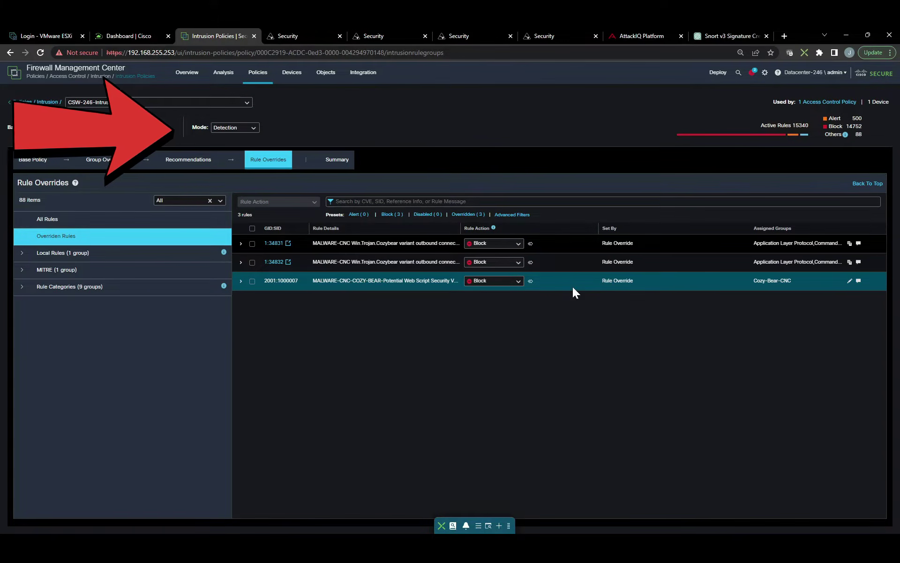
Deploy the pending changes to the FTD-CSW-246 device and close the deployment list once finished
left_click(718, 72)
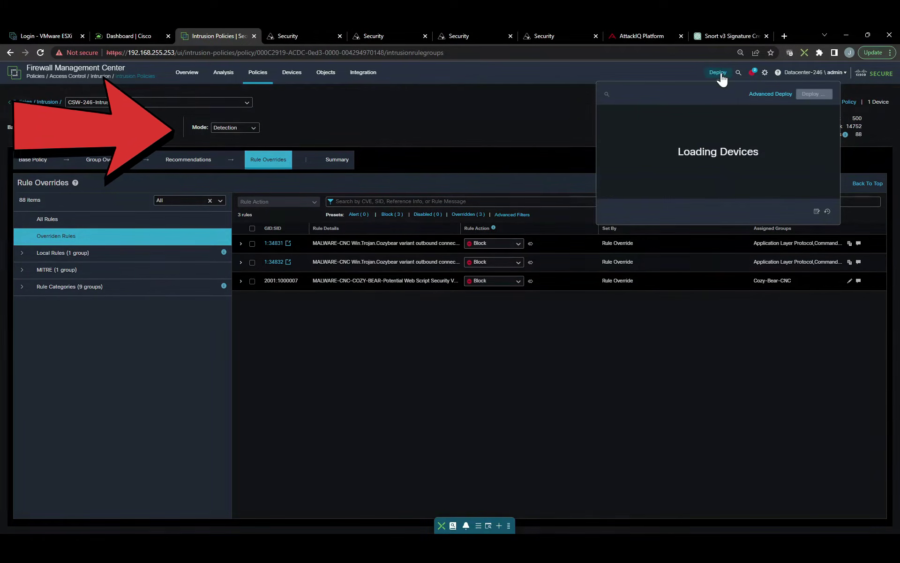
left_click(617, 111)
left_click(816, 95)
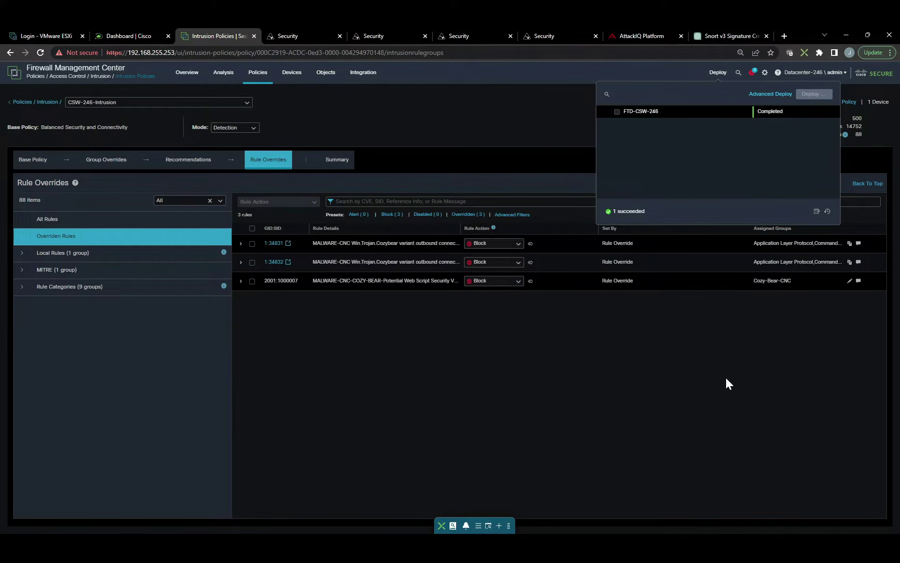
left_click(714, 340)
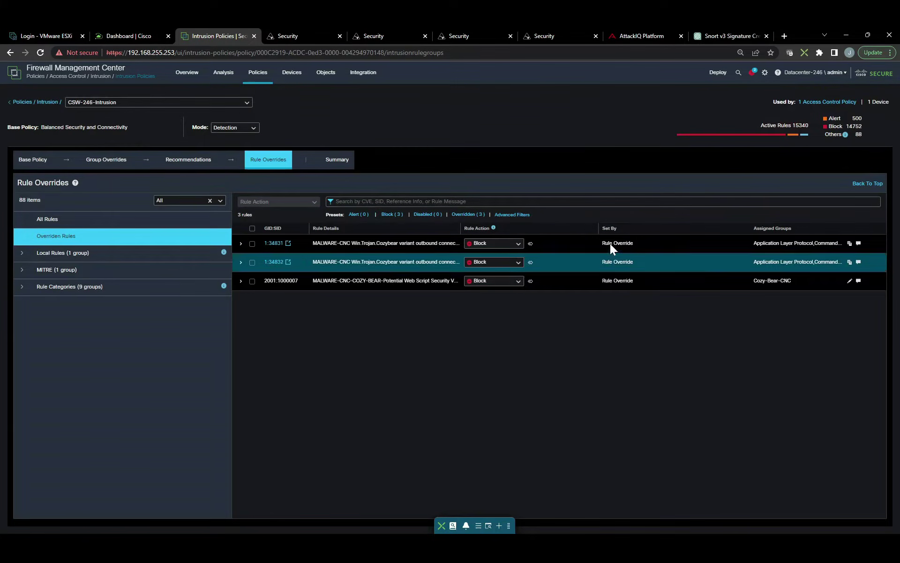
Switch to AttackIQ and run the CNC-Audit-Cozy Bear's CnC Web Communication assessment on demand
left_click(646, 39)
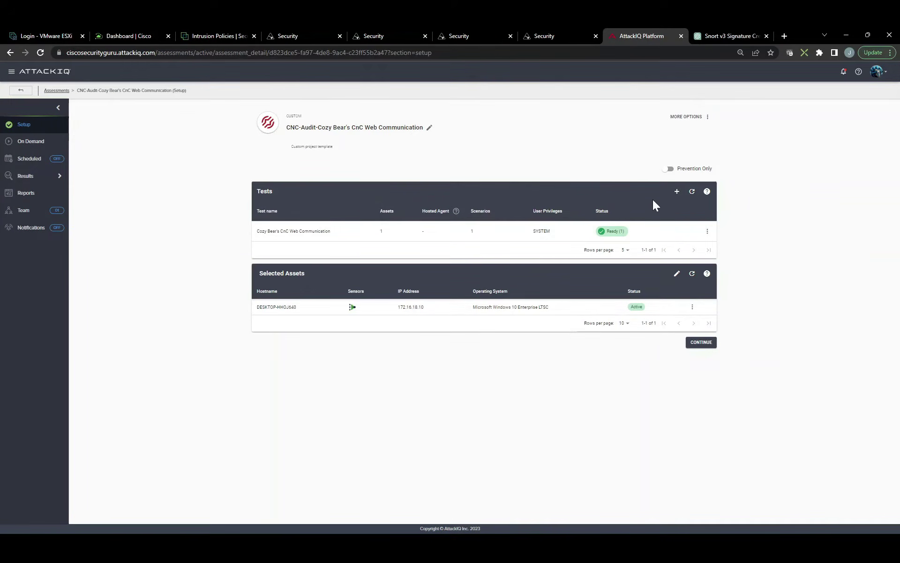
left_click(701, 343)
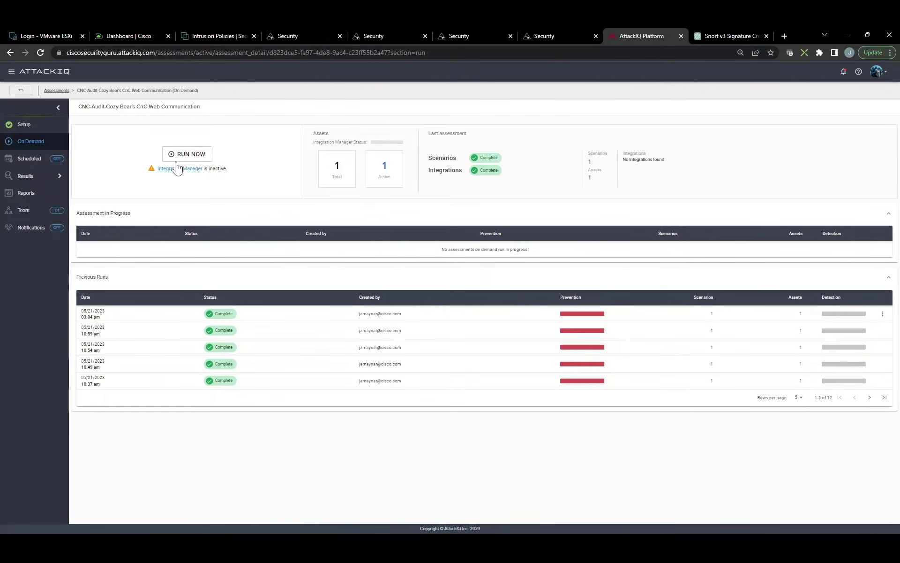
left_click(185, 163)
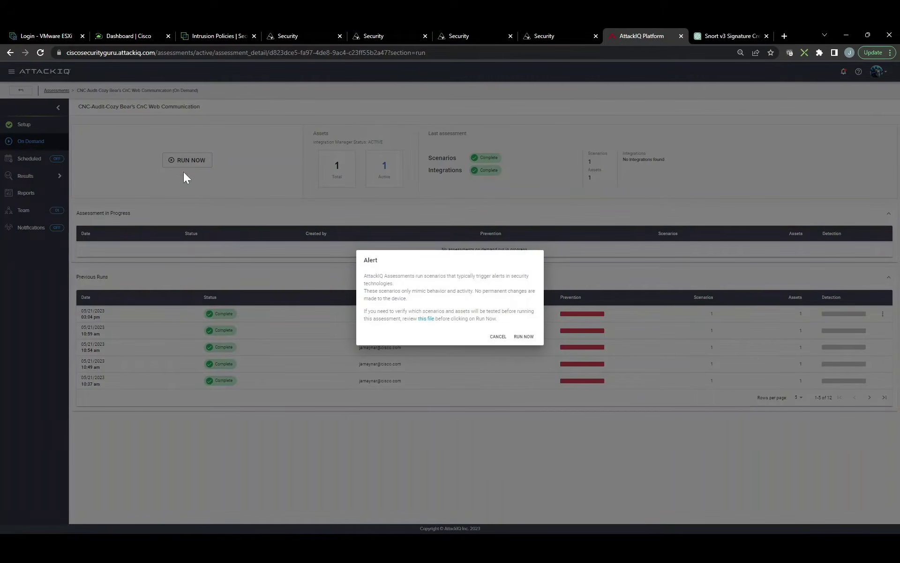
left_click(520, 337)
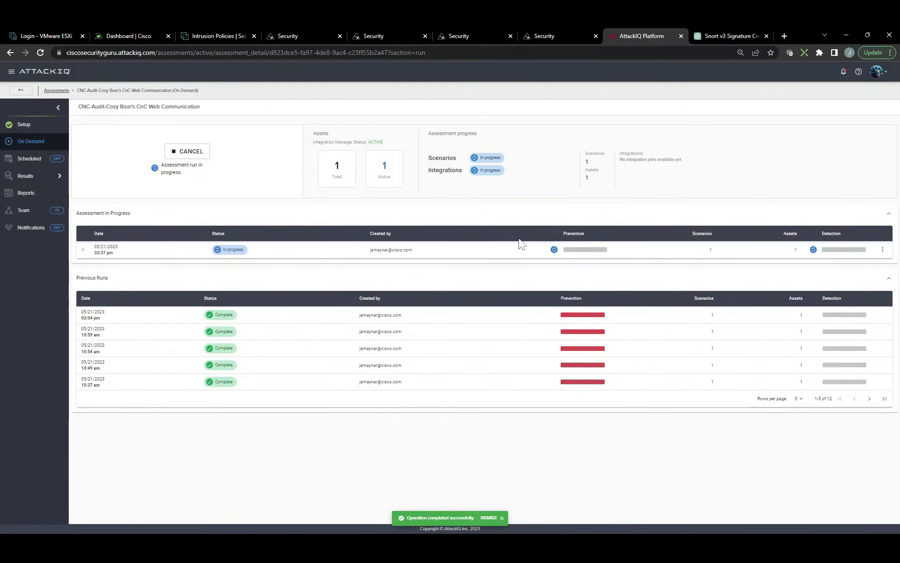
Return to Firewall Management Center, view the unified events live, and expand the intrusion event's details
left_click(218, 38)
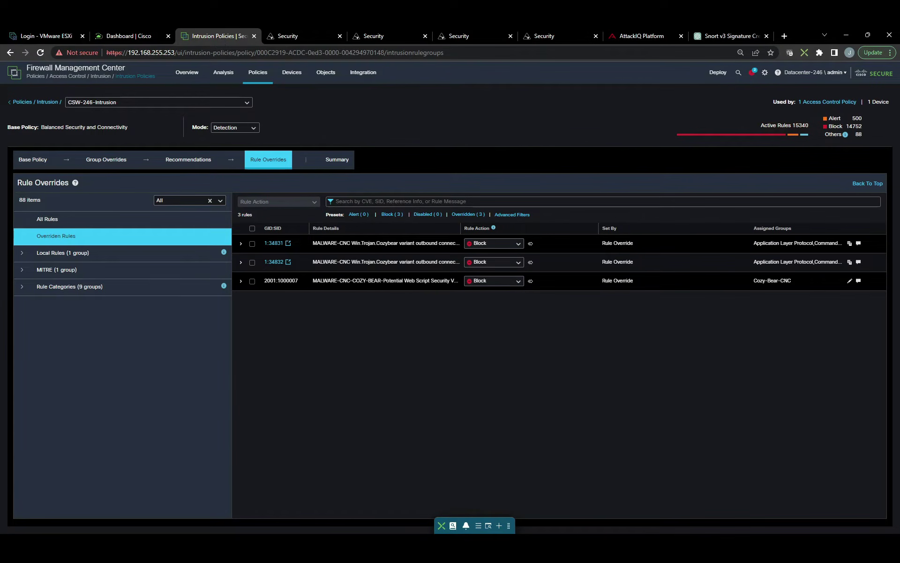
mouse_move(221, 84)
left_click(230, 106)
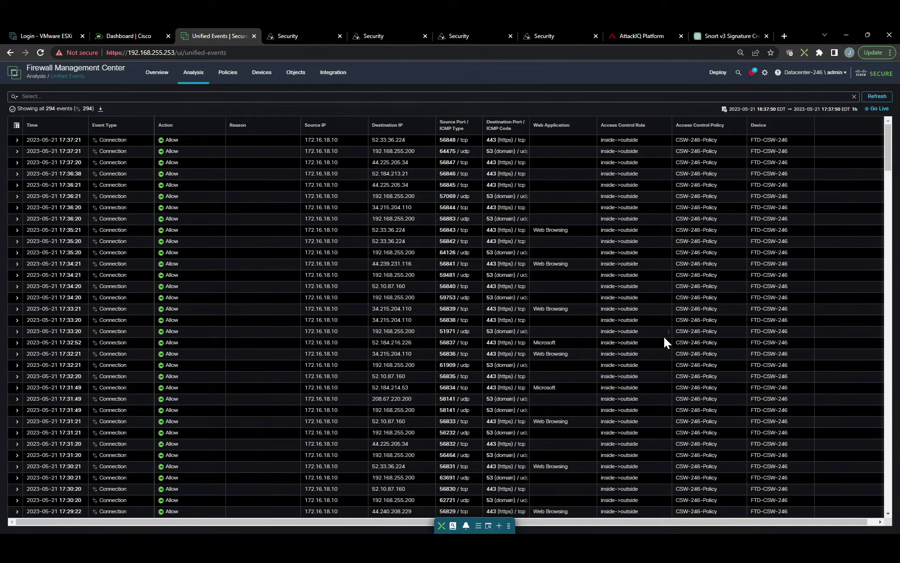
left_click(877, 108)
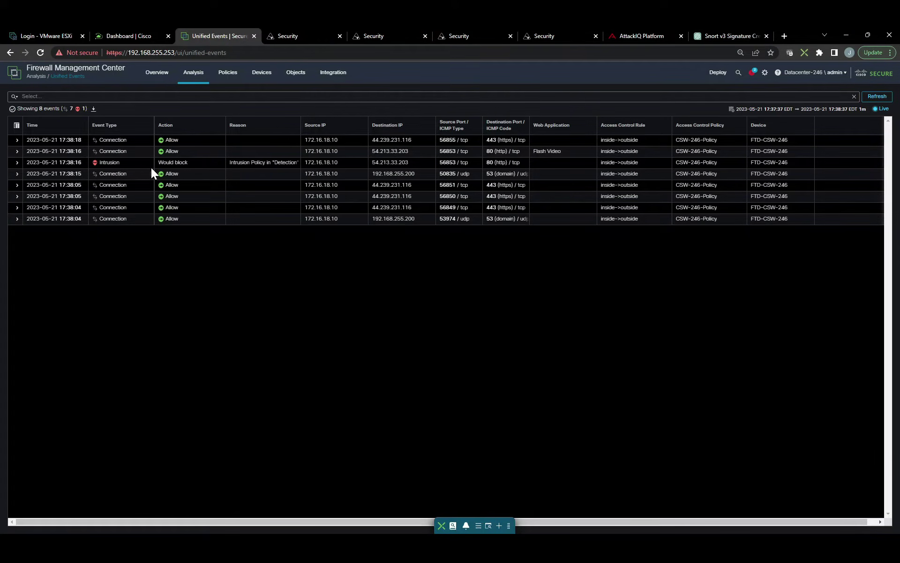
left_click(18, 162)
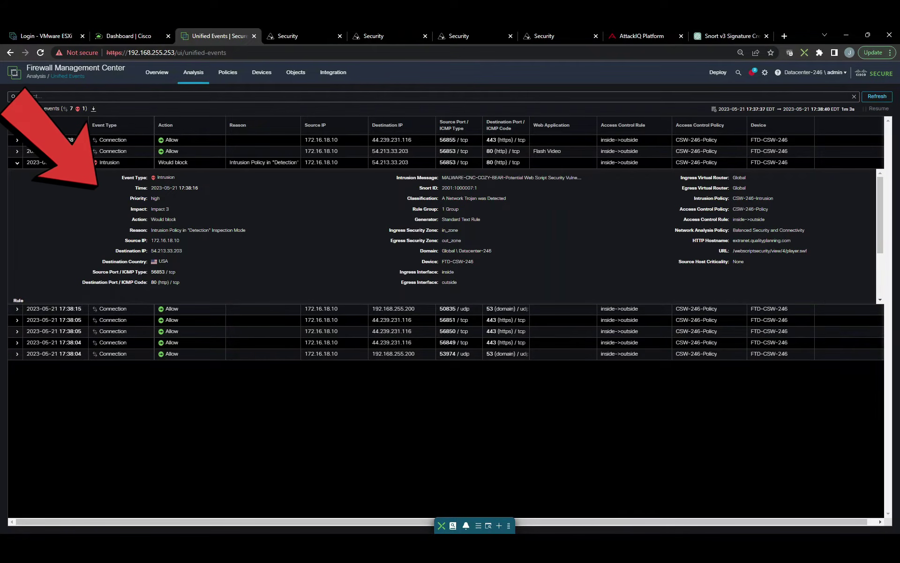